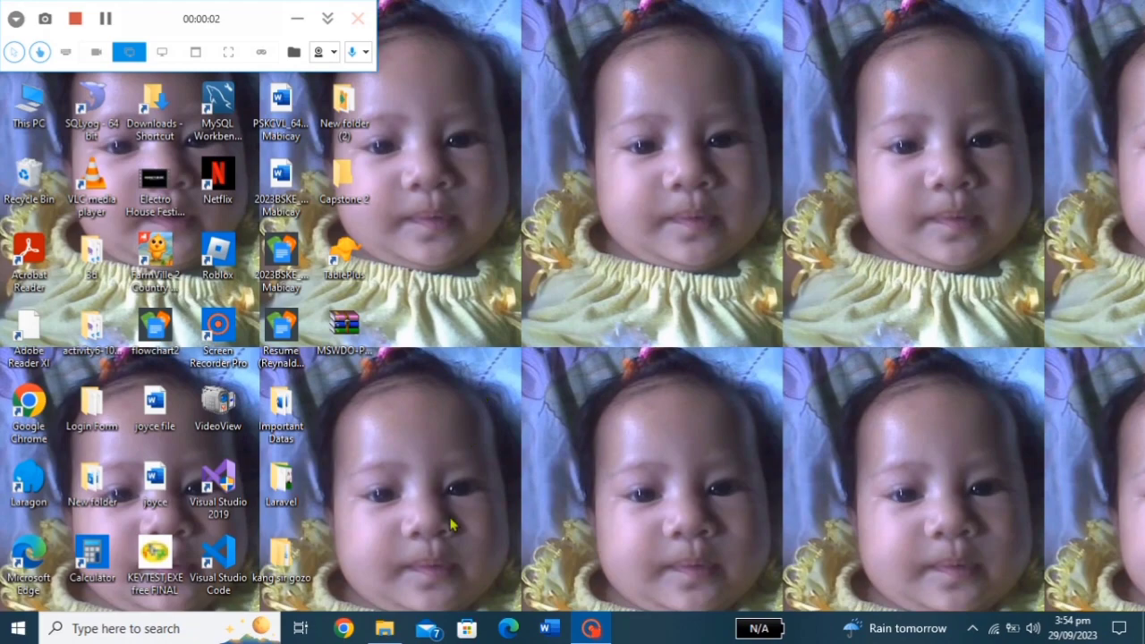
# Step: Check the existing drives in This PC, and open Disk Management in the Computer Management console
pyautogui.click(376, 629)
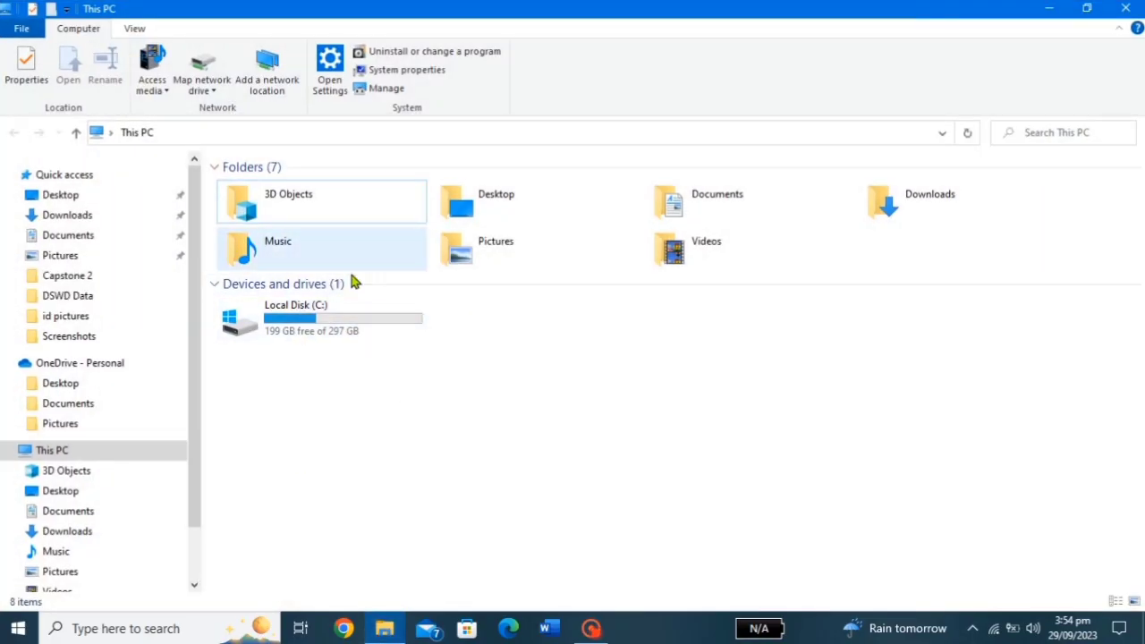
pyautogui.click(1050, 9)
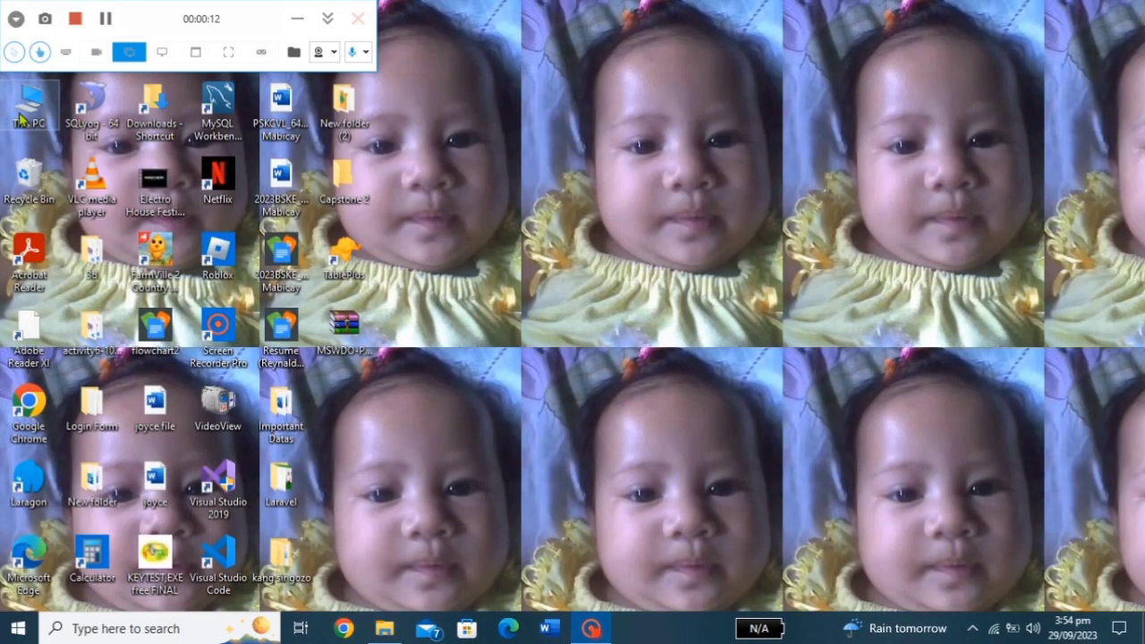
pyautogui.rightClick(24, 120)
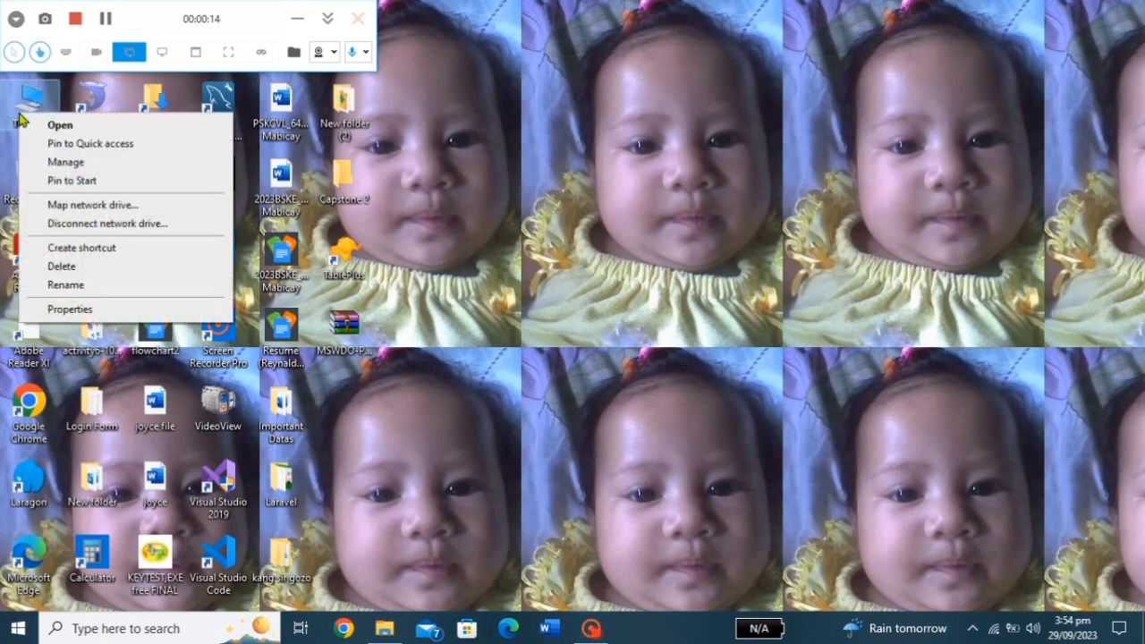
pyautogui.click(74, 162)
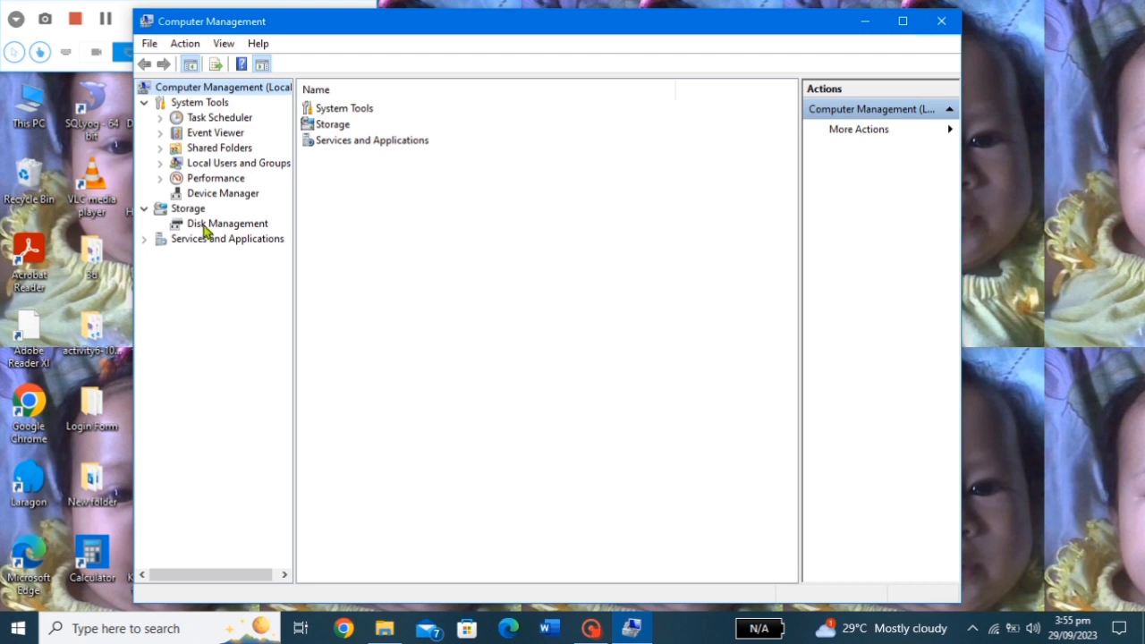
pyautogui.click(205, 229)
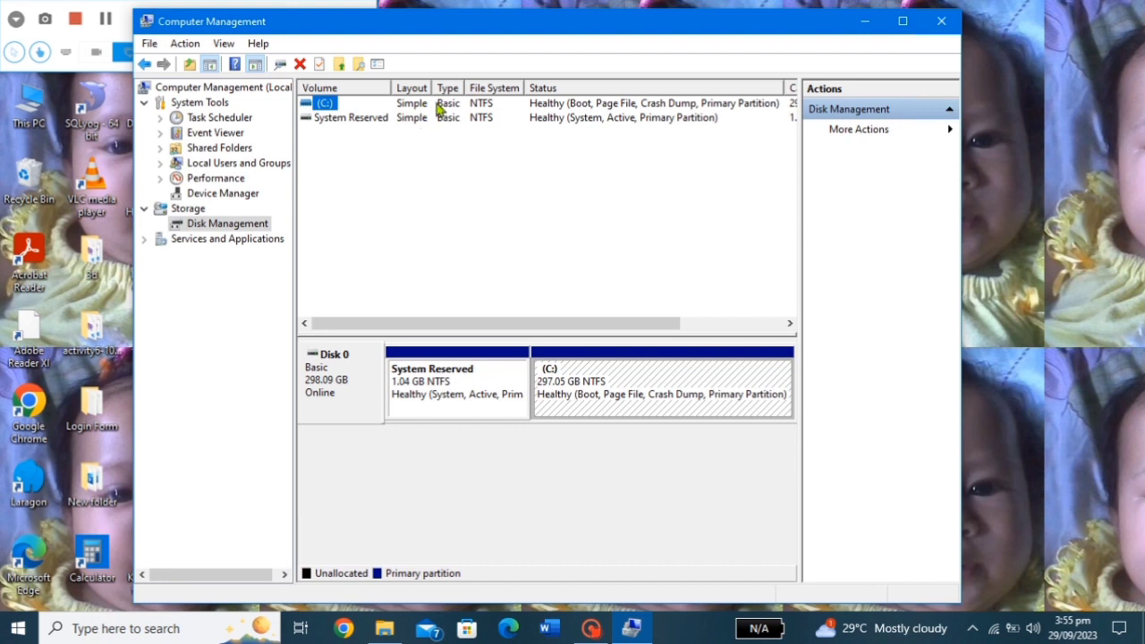
# Step: Shrink the C: volume on Disk 0 by 6000 MB
pyautogui.click(592, 404)
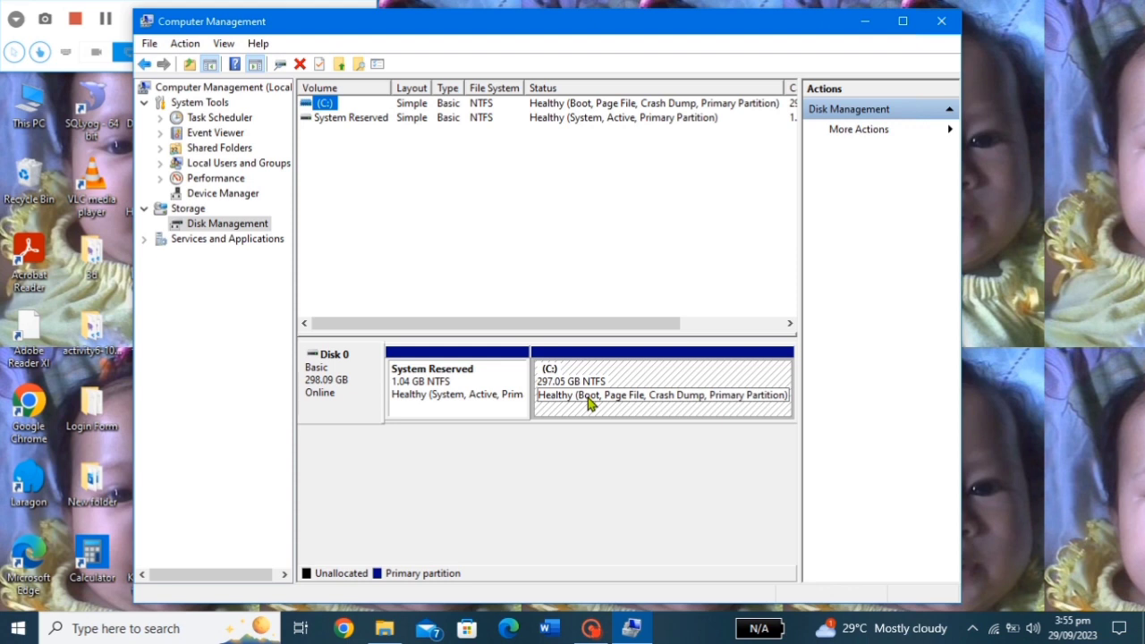
pyautogui.rightClick(591, 404)
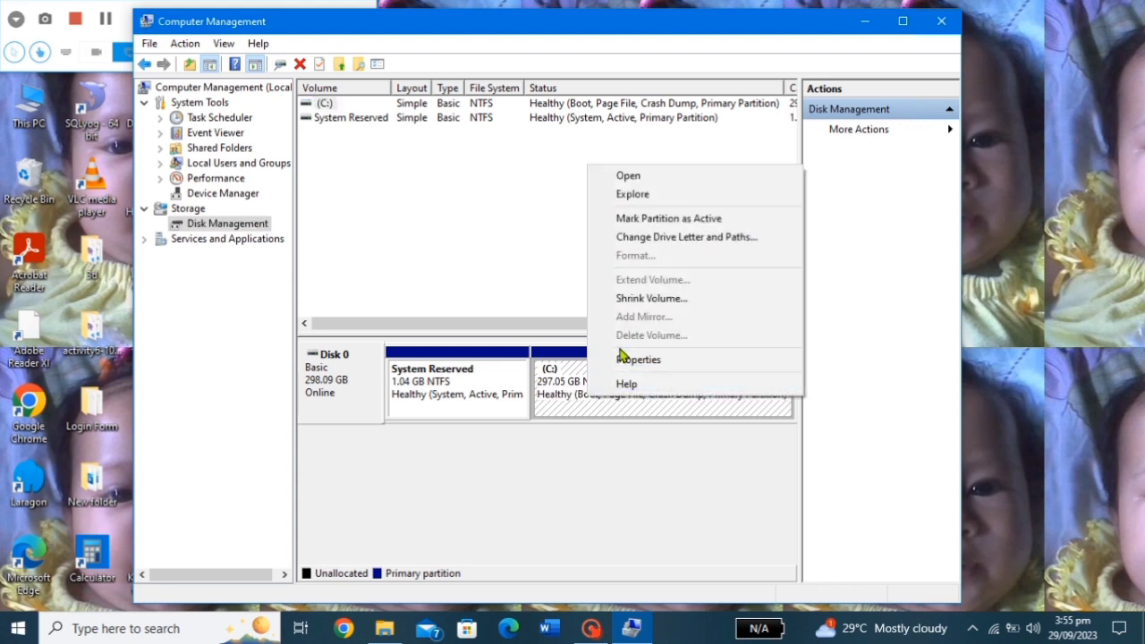
pyautogui.click(643, 304)
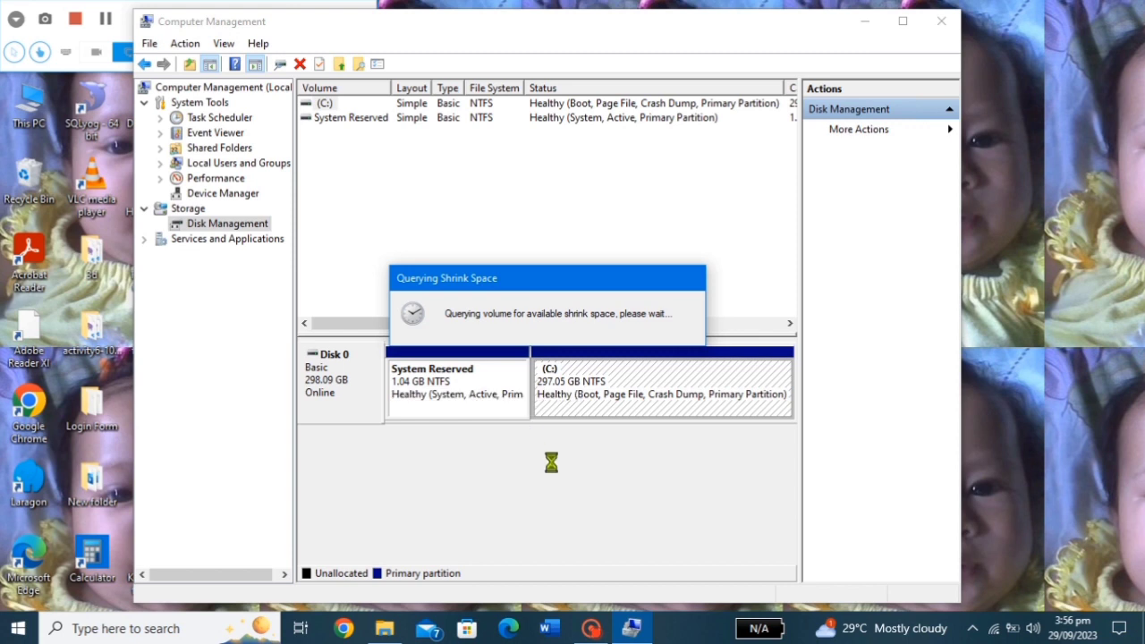
pyautogui.click(721, 275)
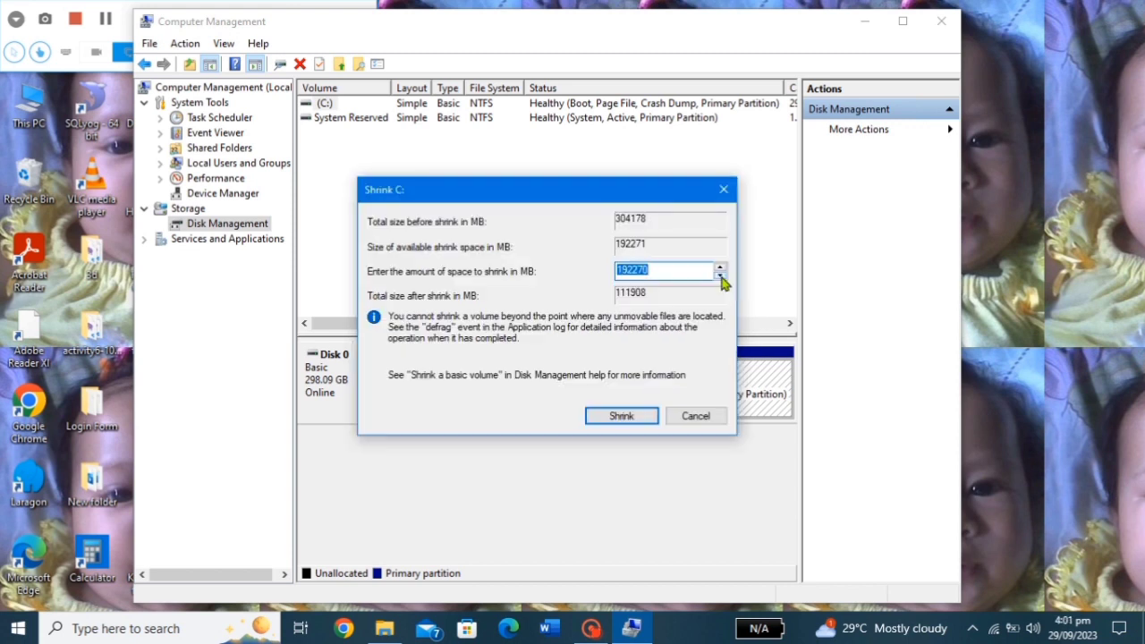
pyautogui.click(721, 275)
pyautogui.click(720, 267)
pyautogui.press('BackSpace')
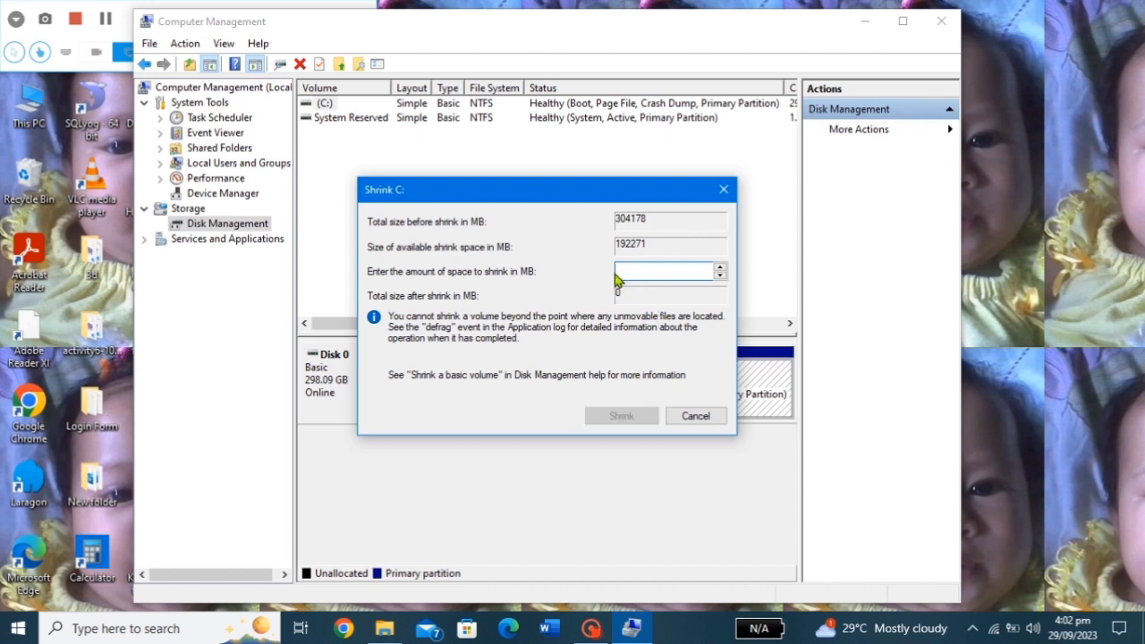
pyautogui.write('6000')
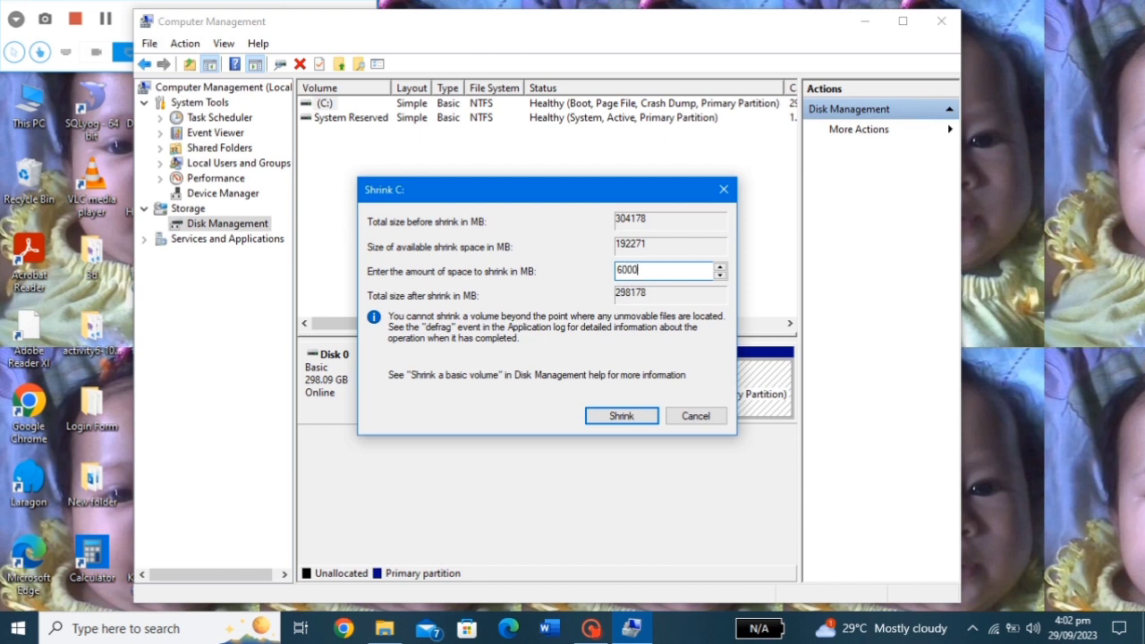
pyautogui.click(622, 417)
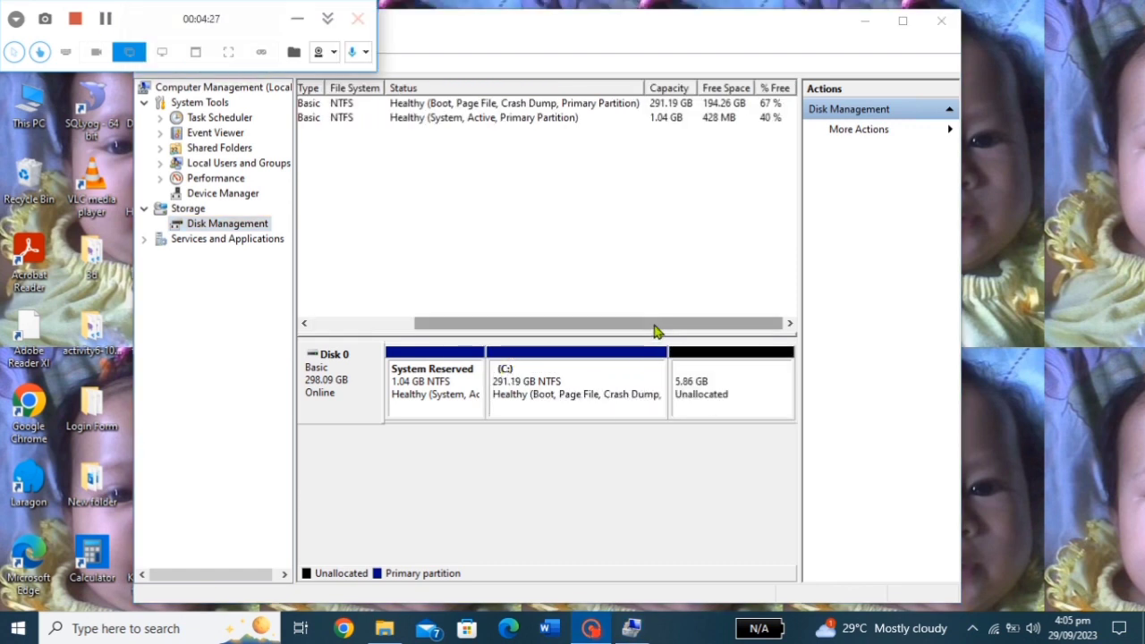
# Step: Start a new simple volume on the unallocated space of Disk 0 and accept the 5998 MB volume size
pyautogui.moveTo(654, 331); pyautogui.dragTo(684, 343)
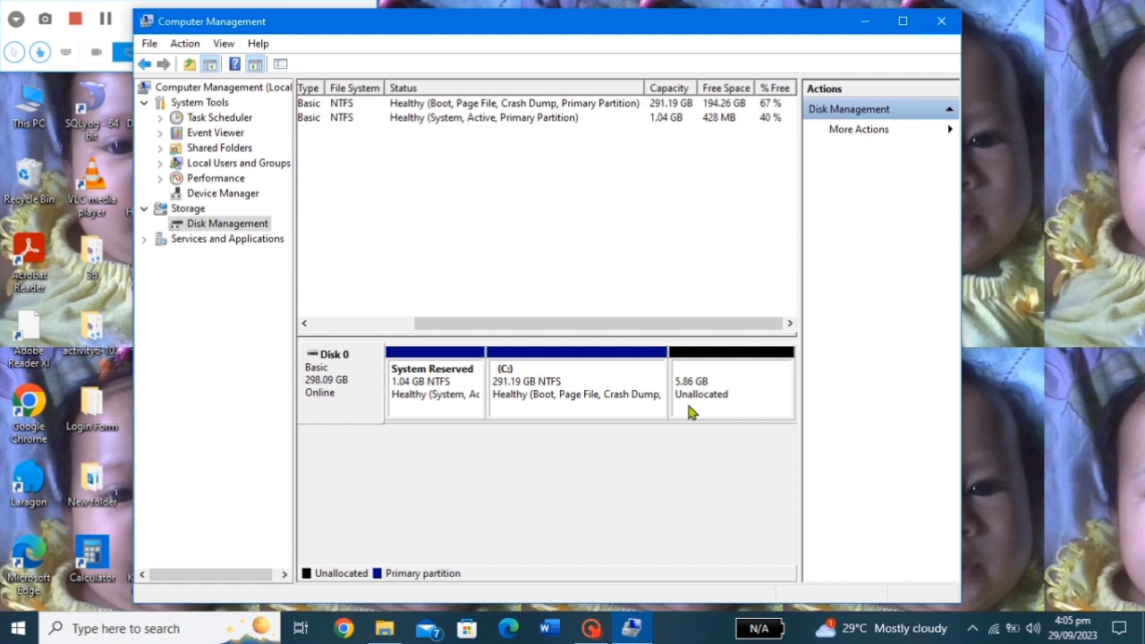
pyautogui.rightClick(691, 413)
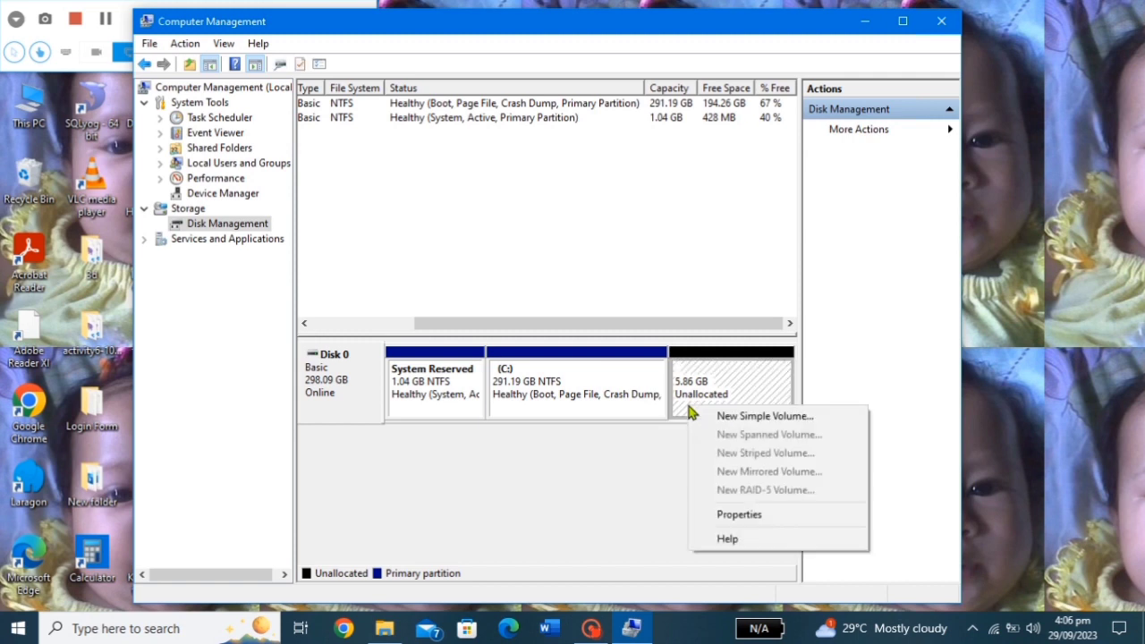
pyautogui.click(761, 417)
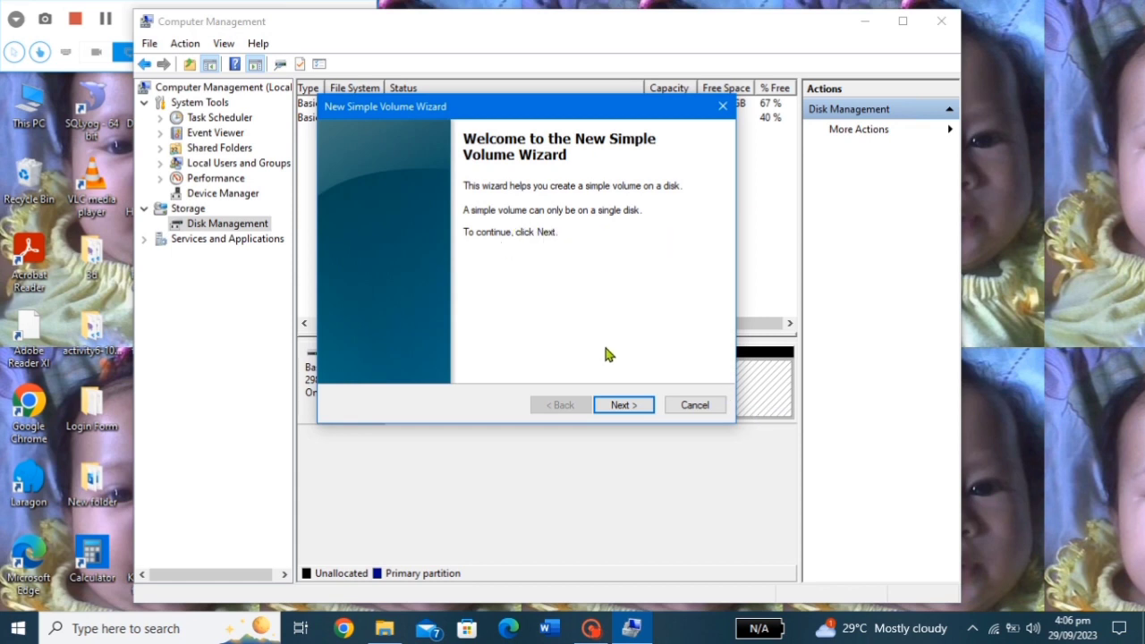
pyautogui.click(616, 410)
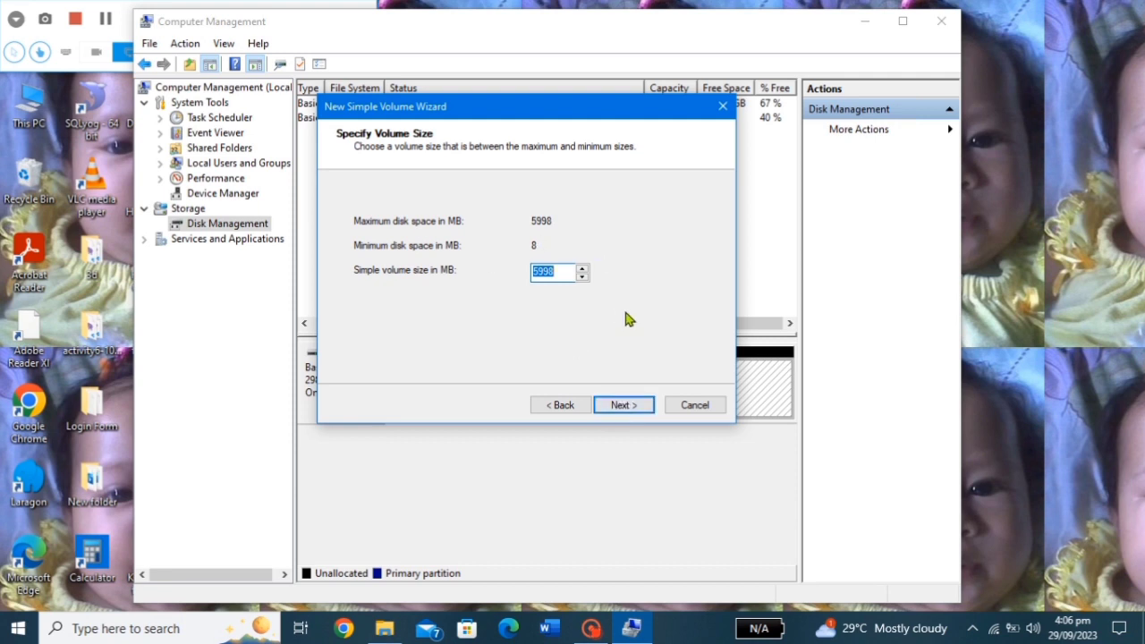
pyautogui.click(620, 408)
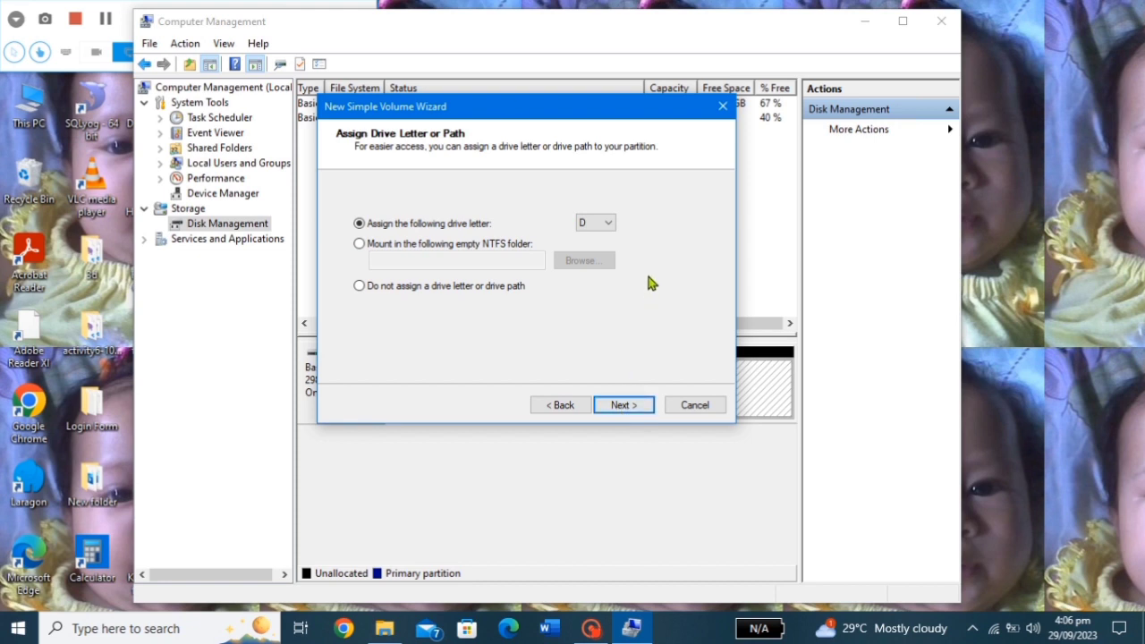
# Step: Assign drive letter D to the new simple volume
pyautogui.click(611, 225)
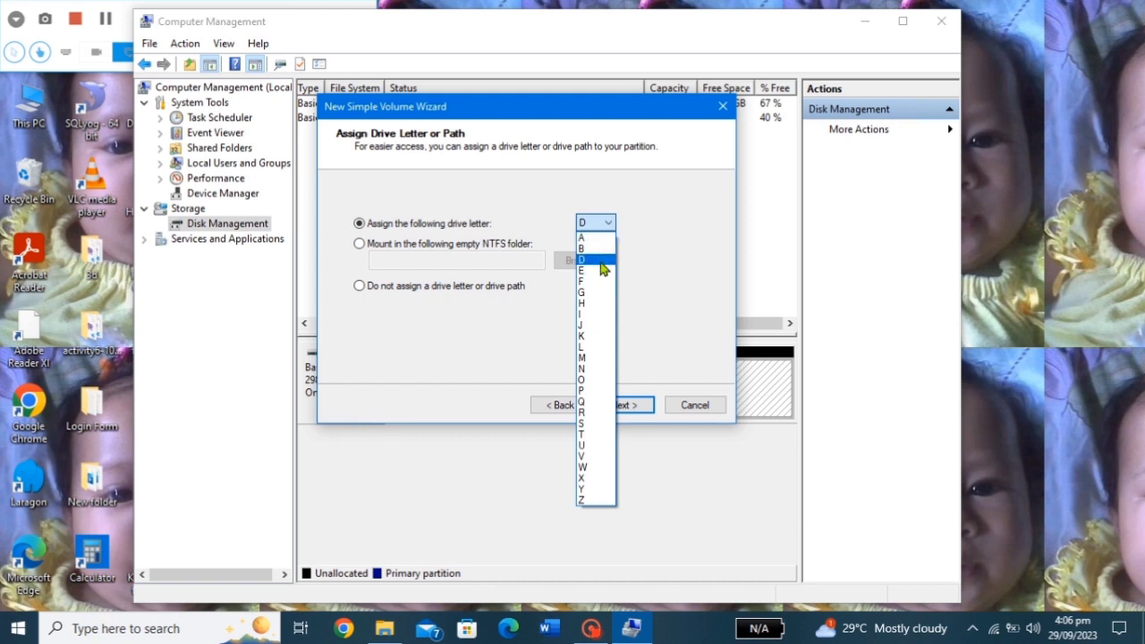
pyautogui.click(602, 261)
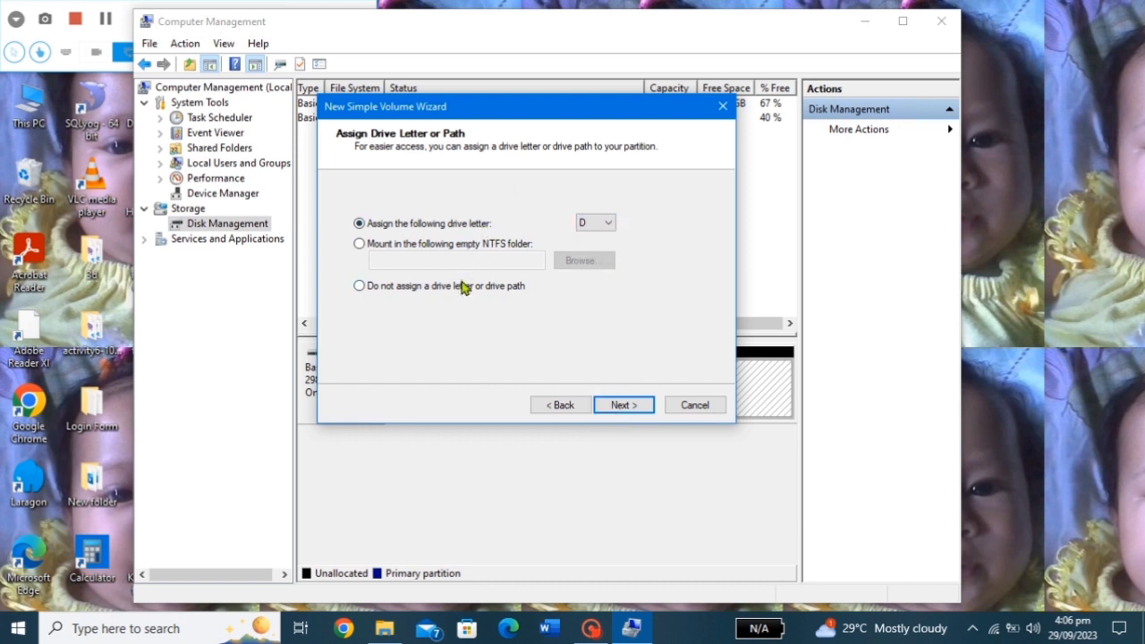
pyautogui.click(624, 405)
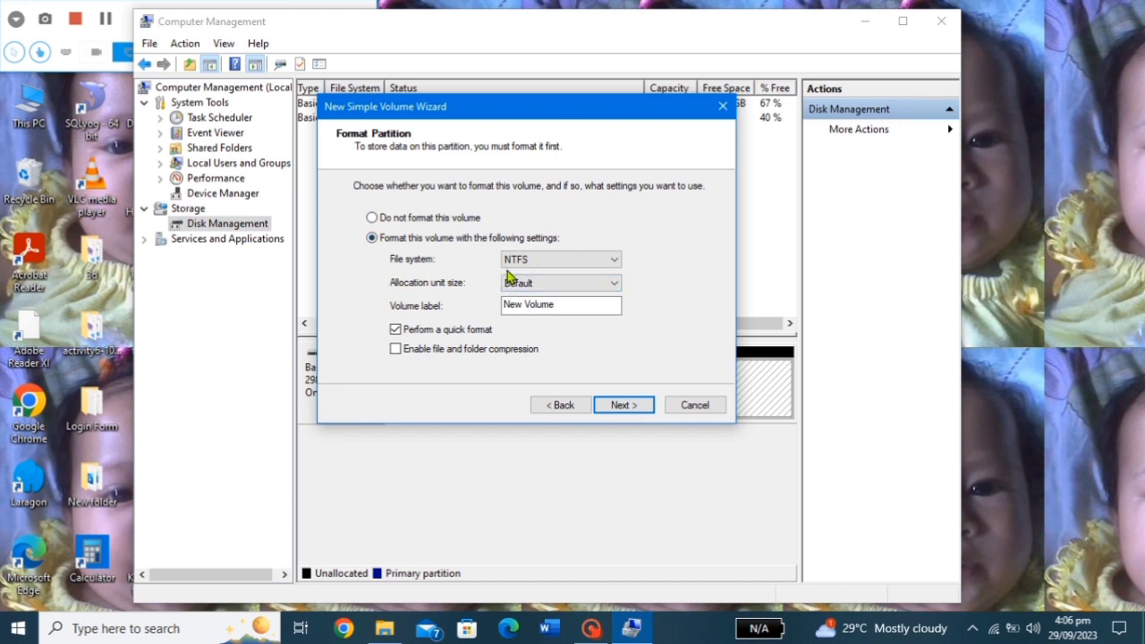
# Step: Label the new volume "File D", keep the NTFS quick format settings, and finish creating it
pyautogui.click(562, 305)
pyautogui.press('BackSpace')
pyautogui.press('BackSpace')
pyautogui.press('BackSpace')
pyautogui.press('BackSpace')
pyautogui.press('BackSpace')
pyautogui.press('BackSpace')
pyautogui.press('BackSpace')
pyautogui.press('BackSpace')
pyautogui.press('BackSpace')
pyautogui.press('BackSpace')
pyautogui.write('File')
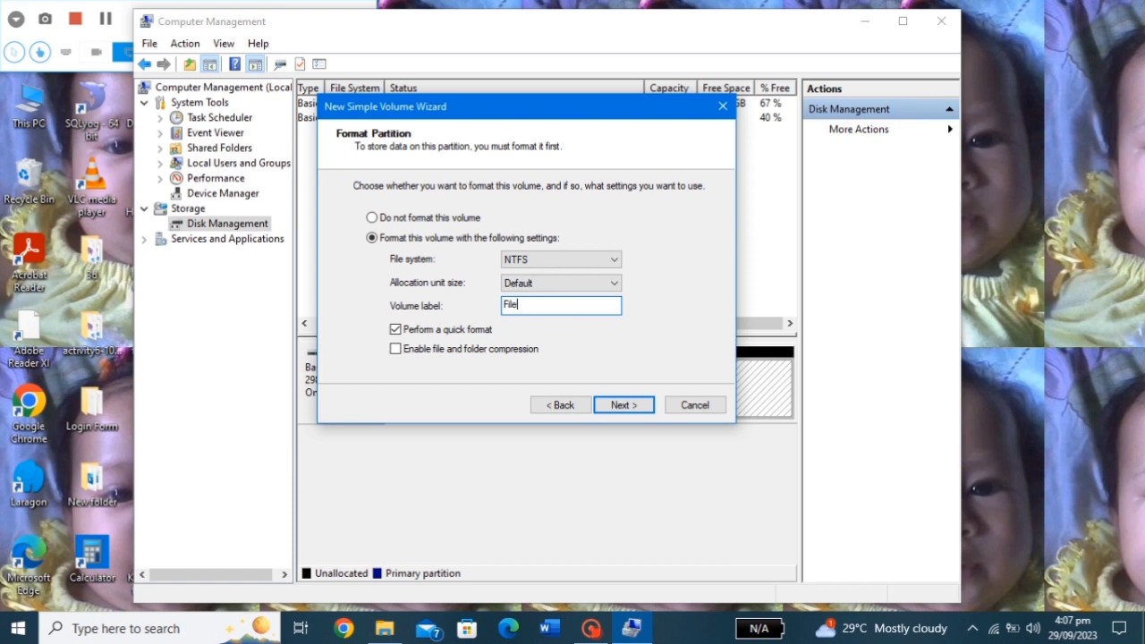
pyautogui.write(' D')
pyautogui.click(634, 407)
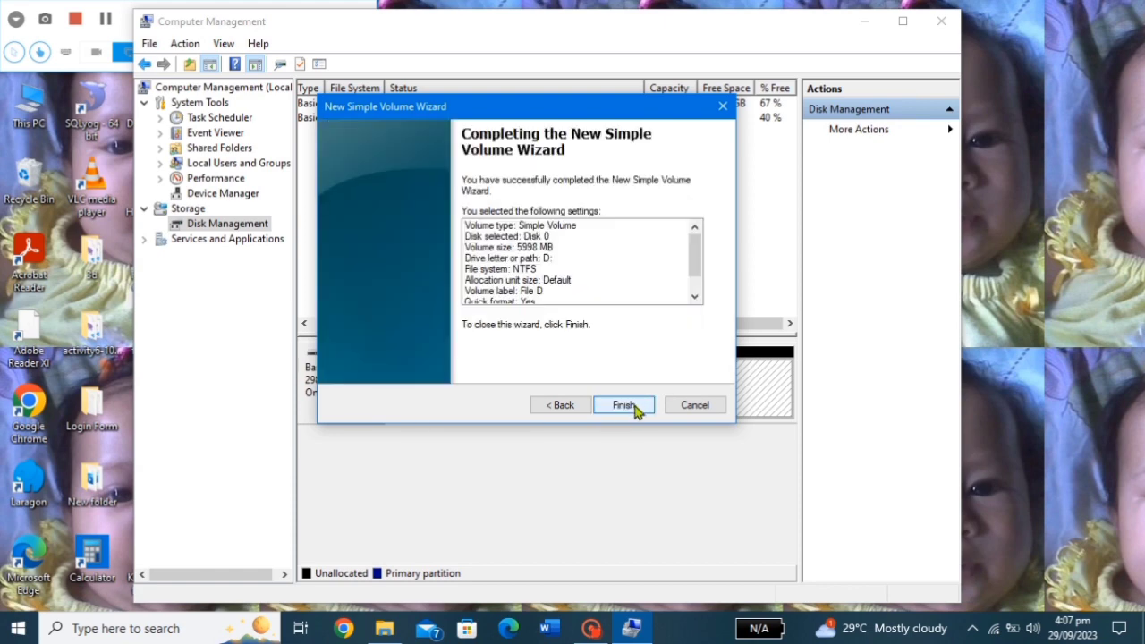
pyautogui.click(634, 406)
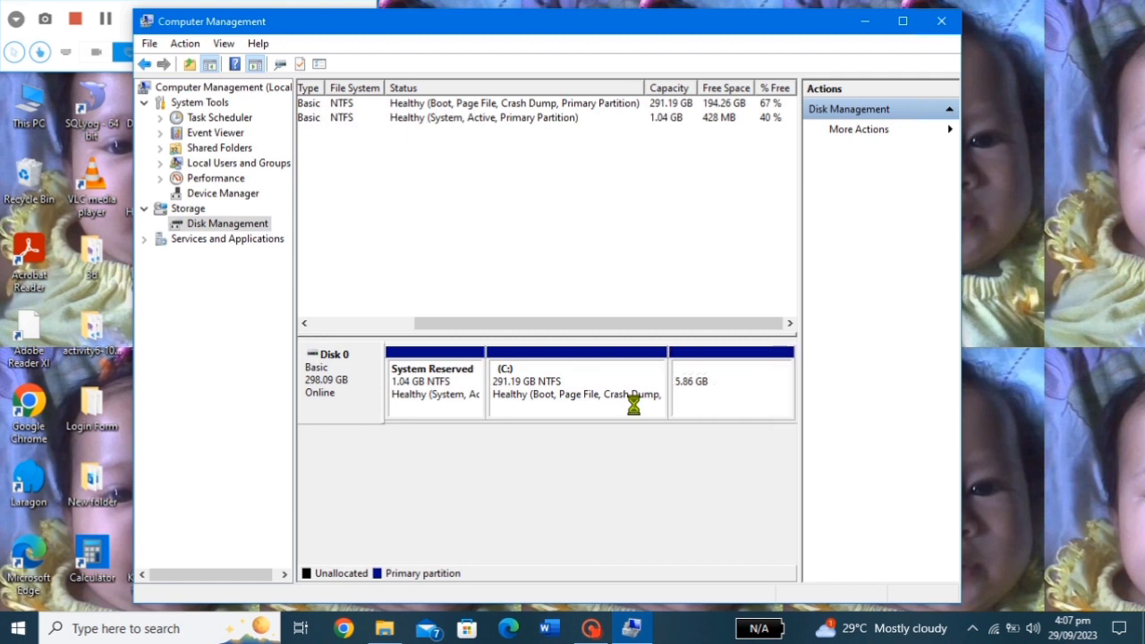
# Step: Minimize Computer Management and check the drives in File Explorer, closing and reopening This PC to refresh the list
pyautogui.click(864, 21)
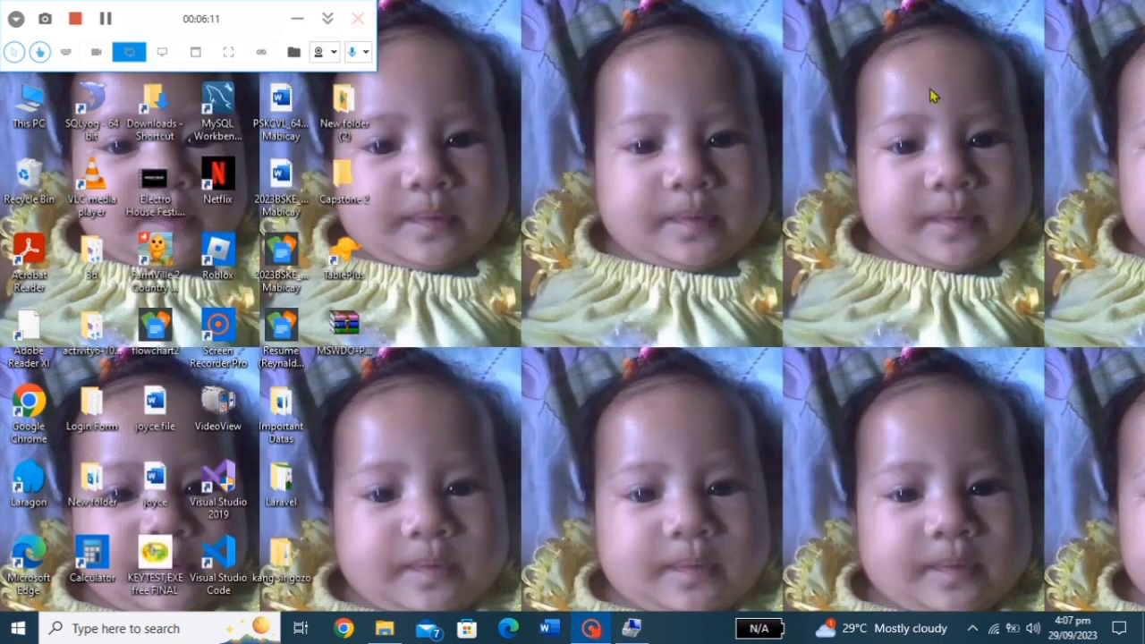
pyautogui.click(383, 630)
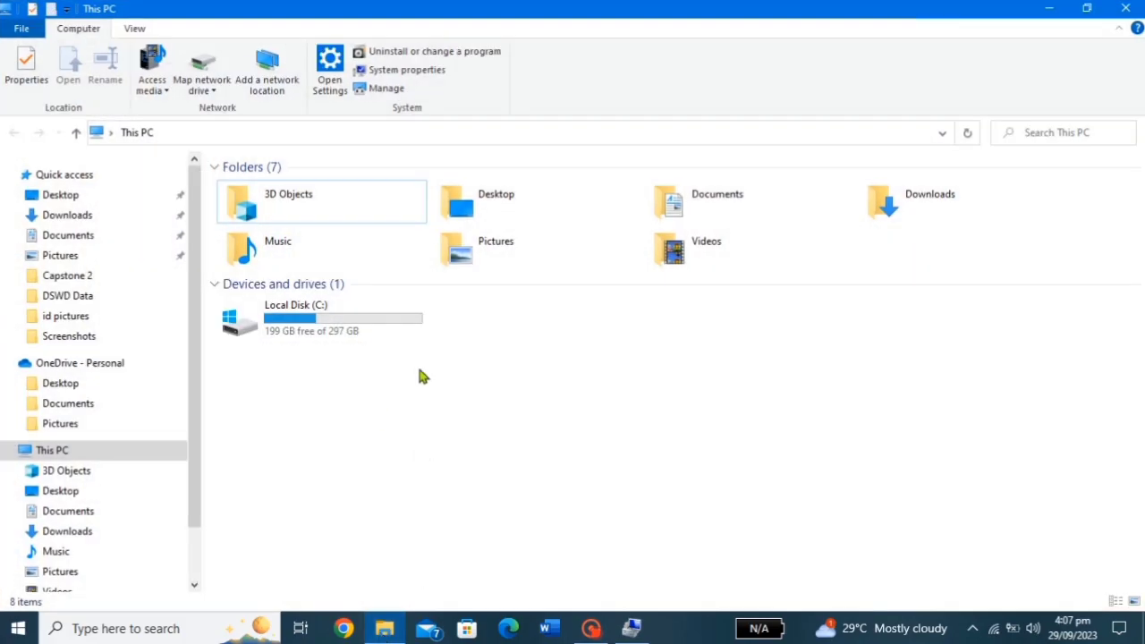
pyautogui.click(1125, 11)
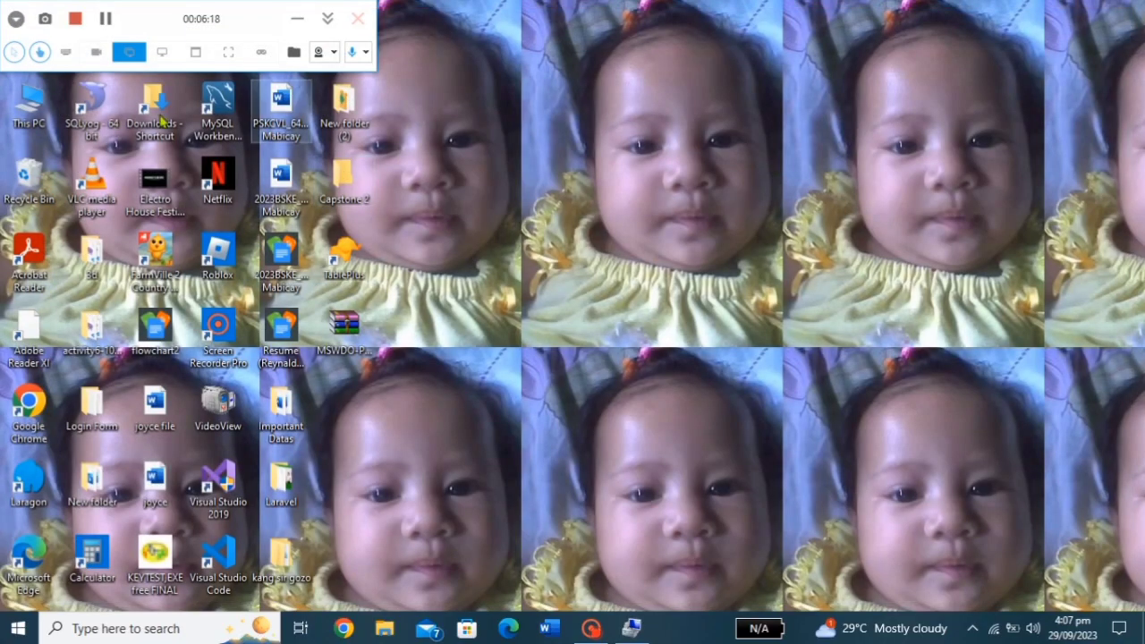
pyautogui.click(24, 119)
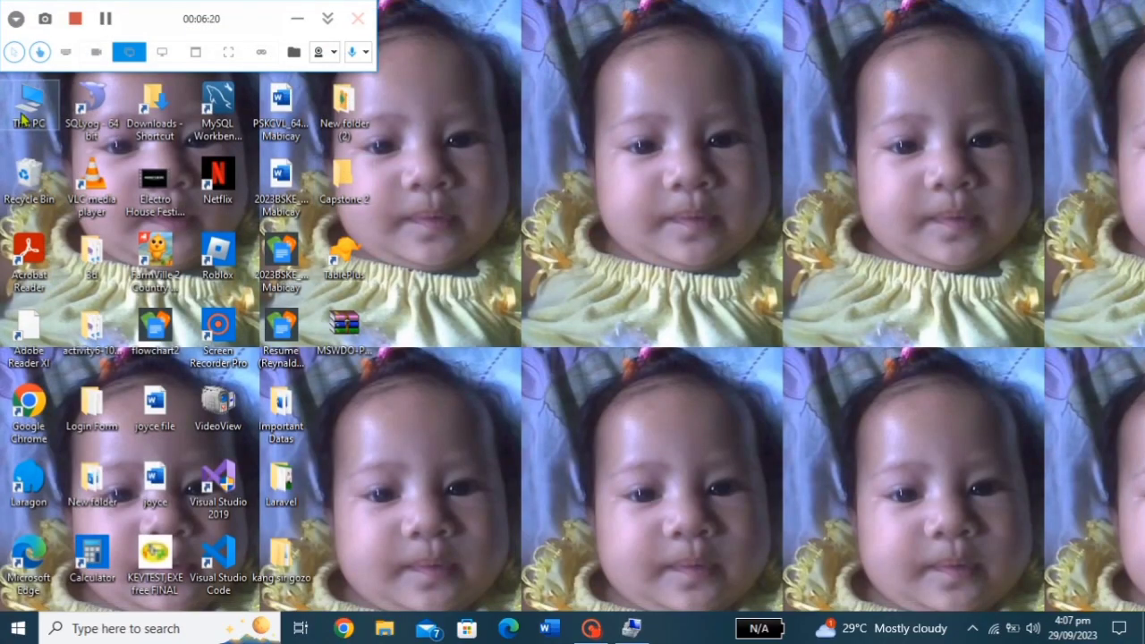
pyautogui.doubleClick(24, 119)
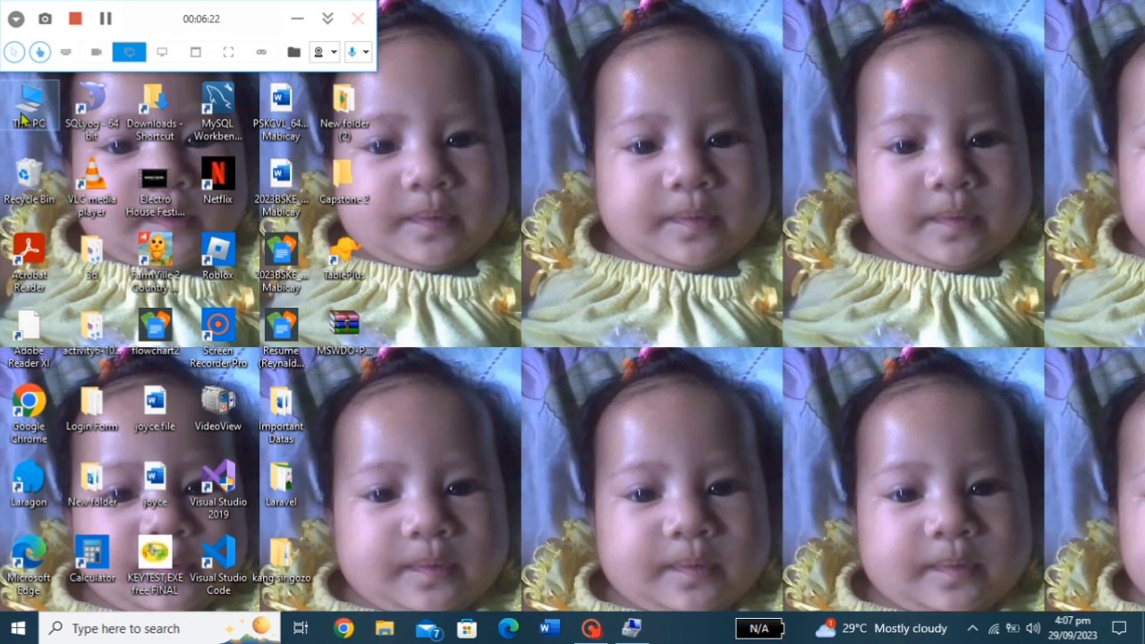